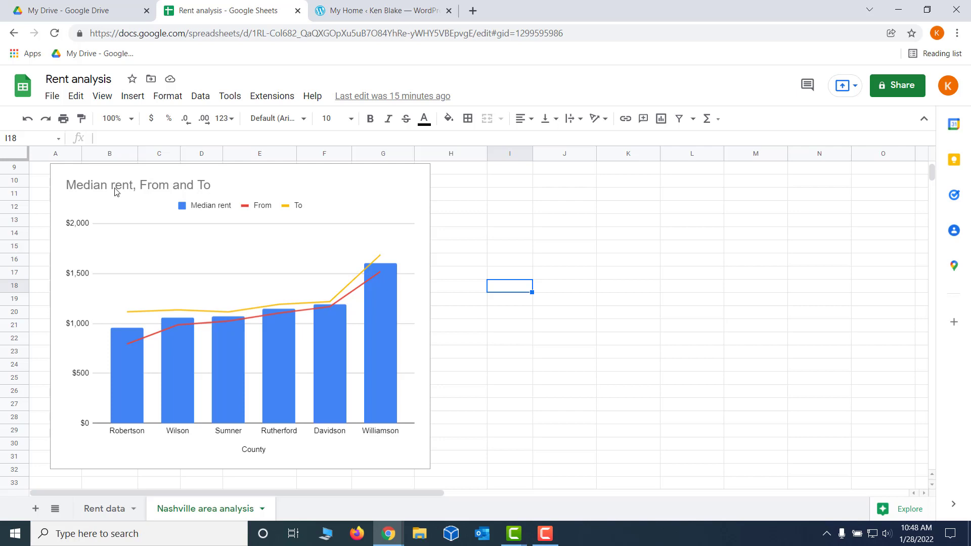
Replace the chart title with "Median Gross Rents in Nashville-Area Counties"
double_click(115, 190)
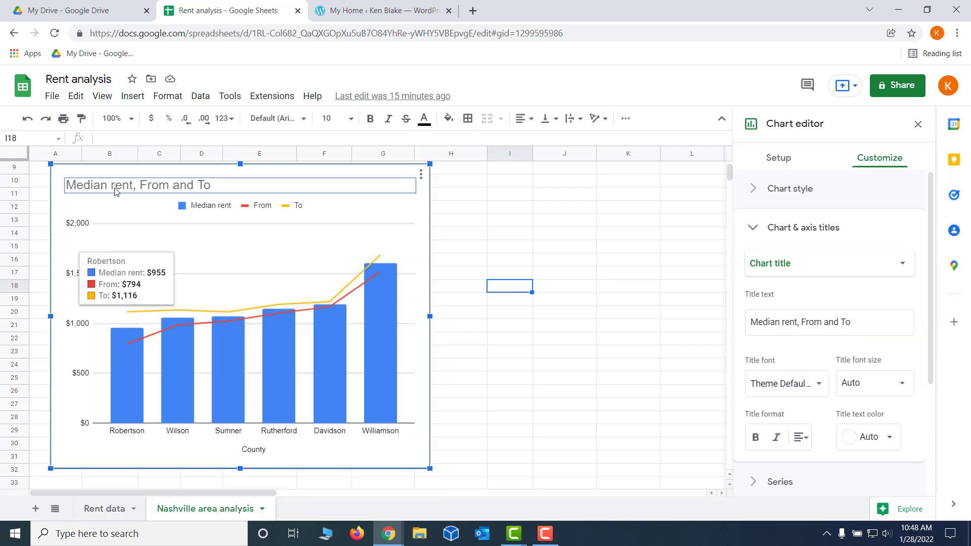
click(115, 191)
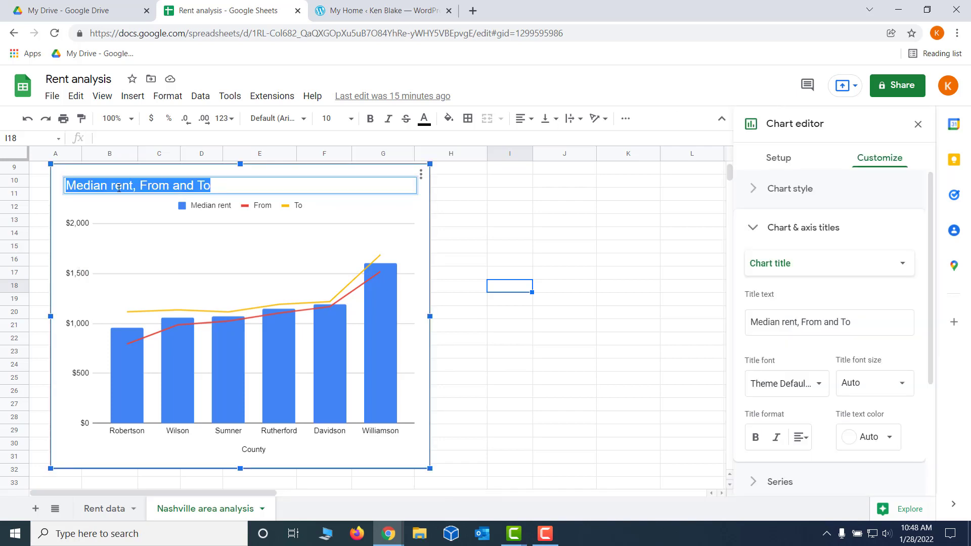
triple_click(119, 188)
text(Median Gross)
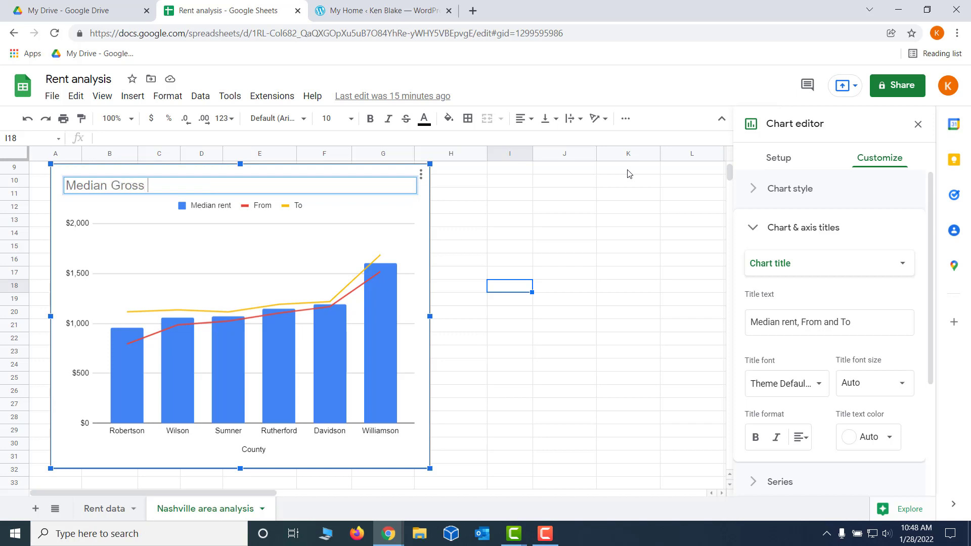
text( Rents in Nashville-)
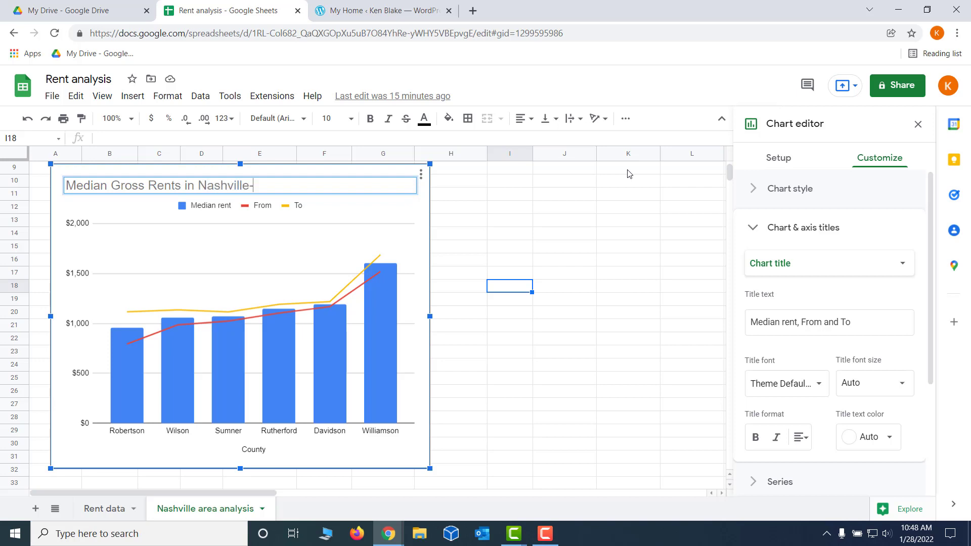
text(Area Counties)
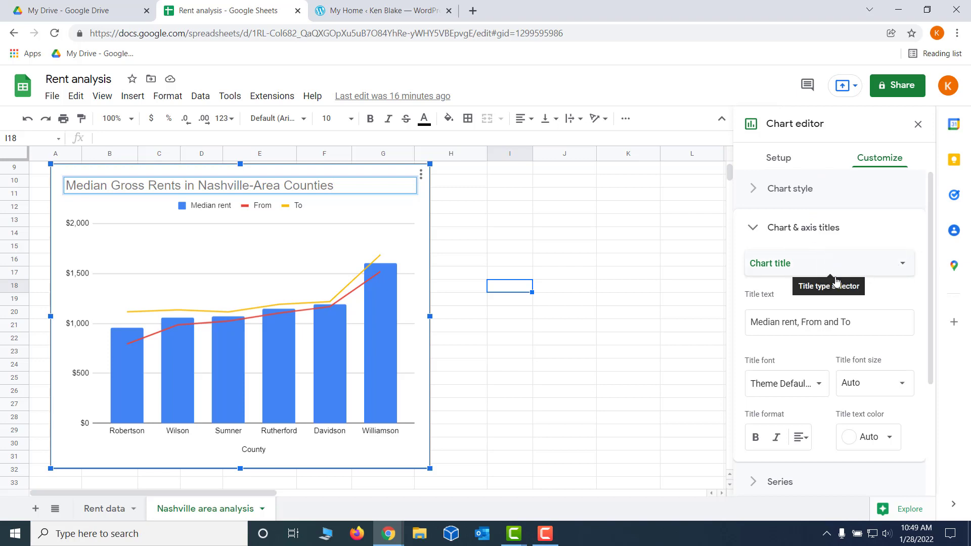
double_click(293, 185)
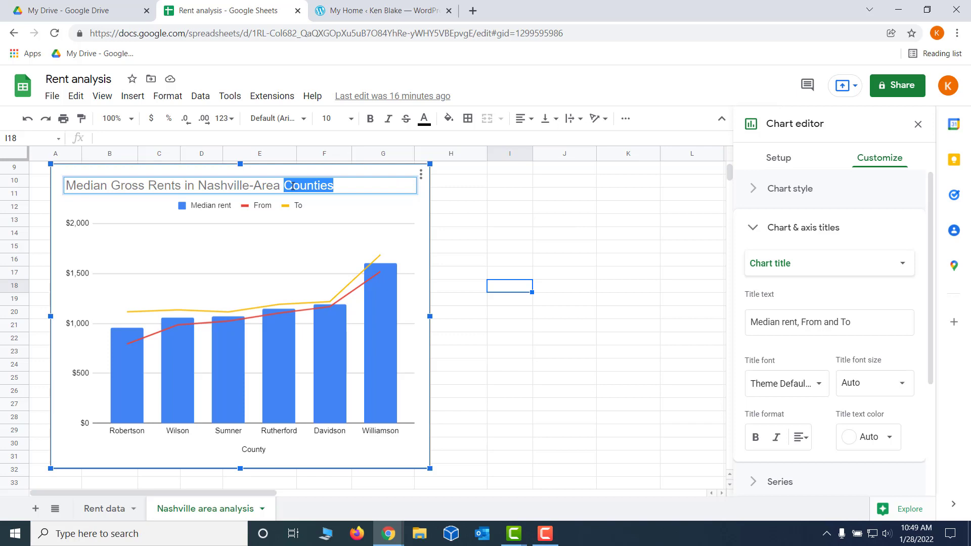
click(356, 188)
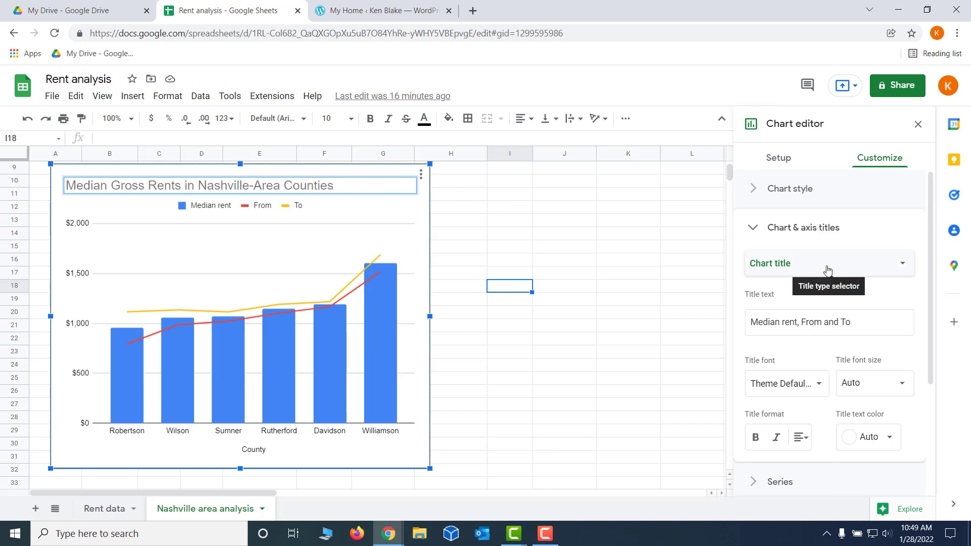
Add the chart subtitle "Source: U.S. Census. Lines show the 90% confidence interval."
click(904, 271)
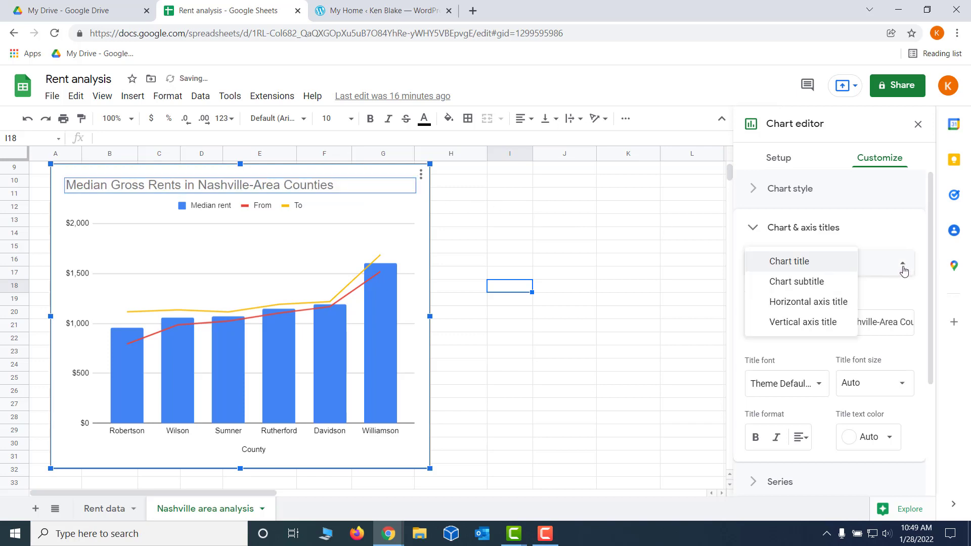
click(814, 288)
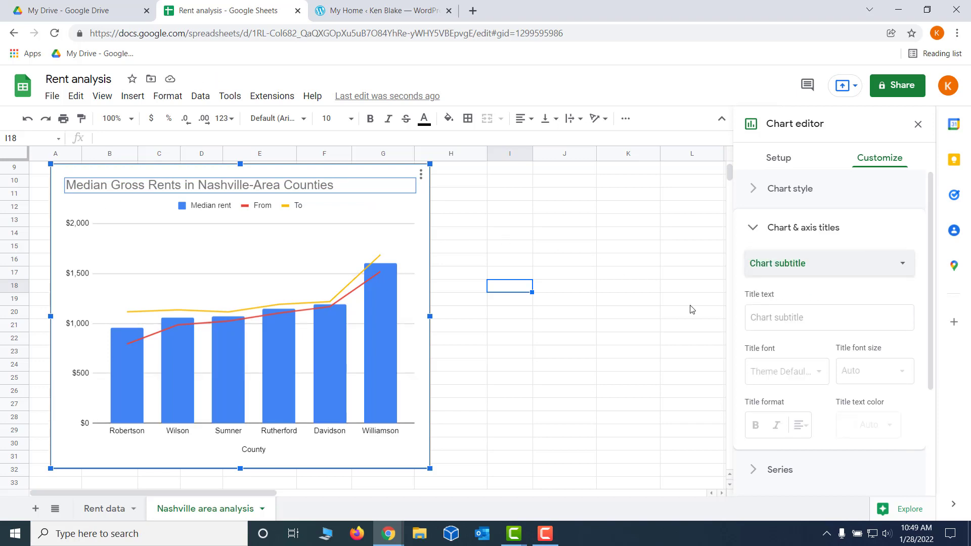
click(776, 318)
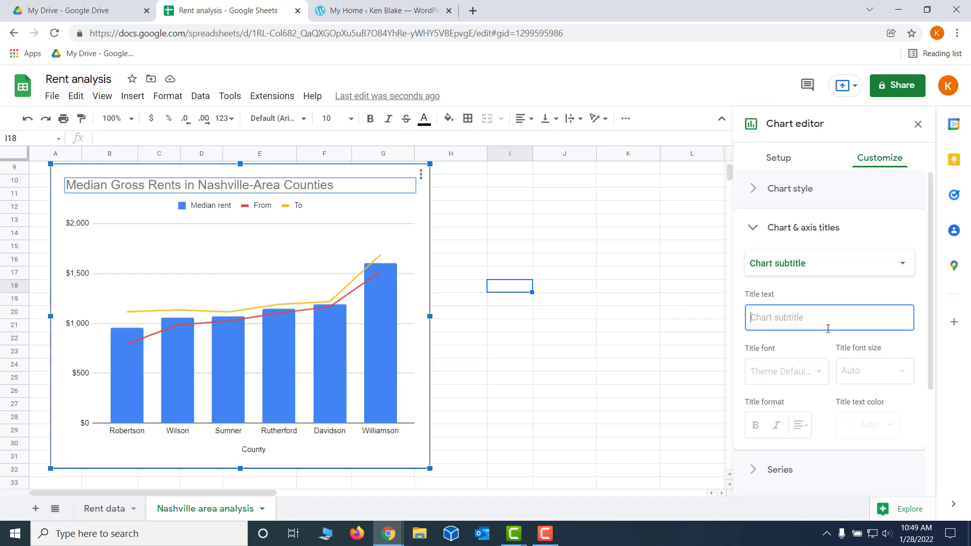
text(sour)
key(BackSpace)
key(BackSpace)
key(BackSpace)
key(BackSpace)
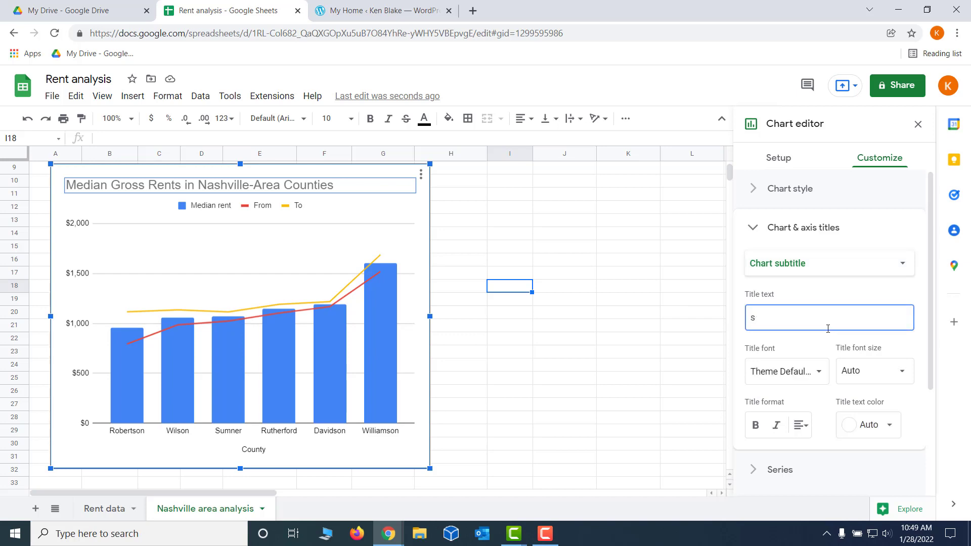
text(Source: U.S. Census. )
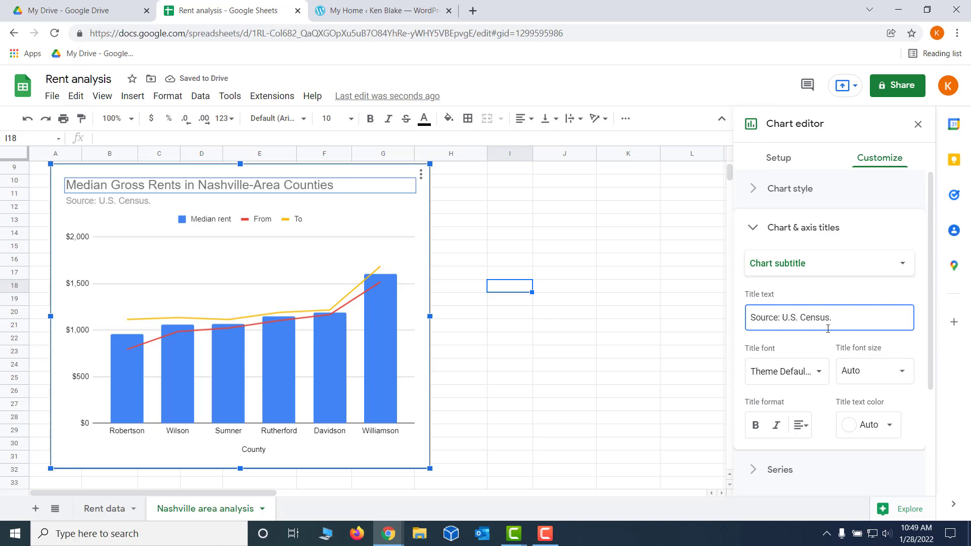
text(Lines show the )
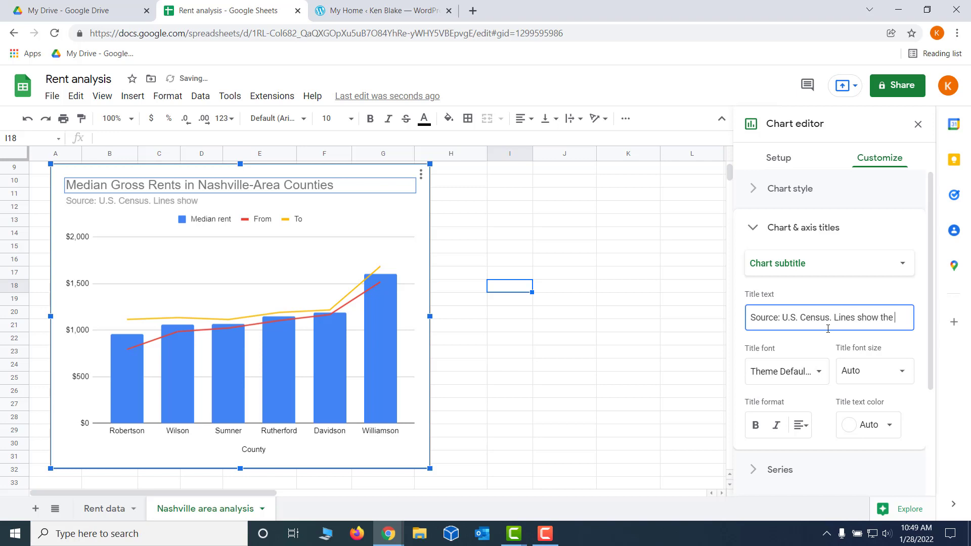
text(90% co)
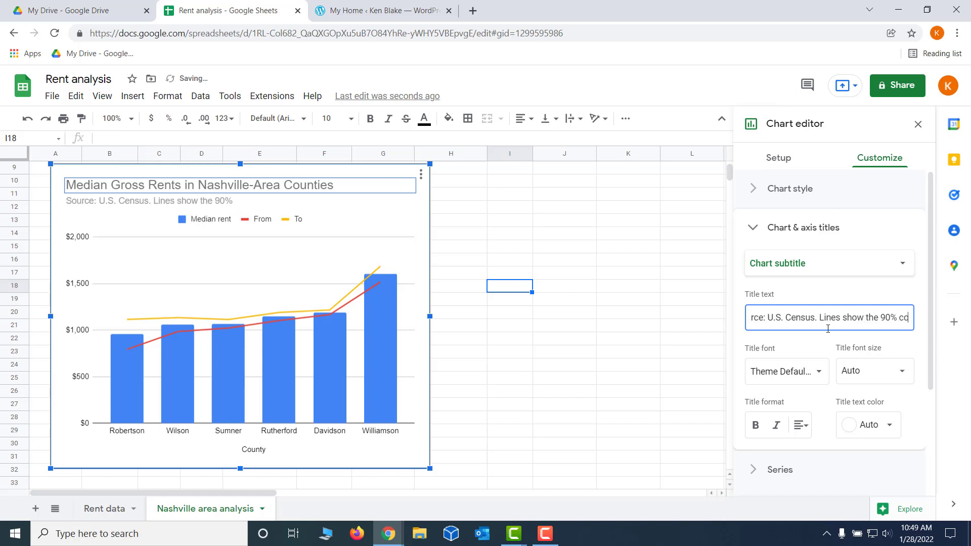
text(nfidence in)
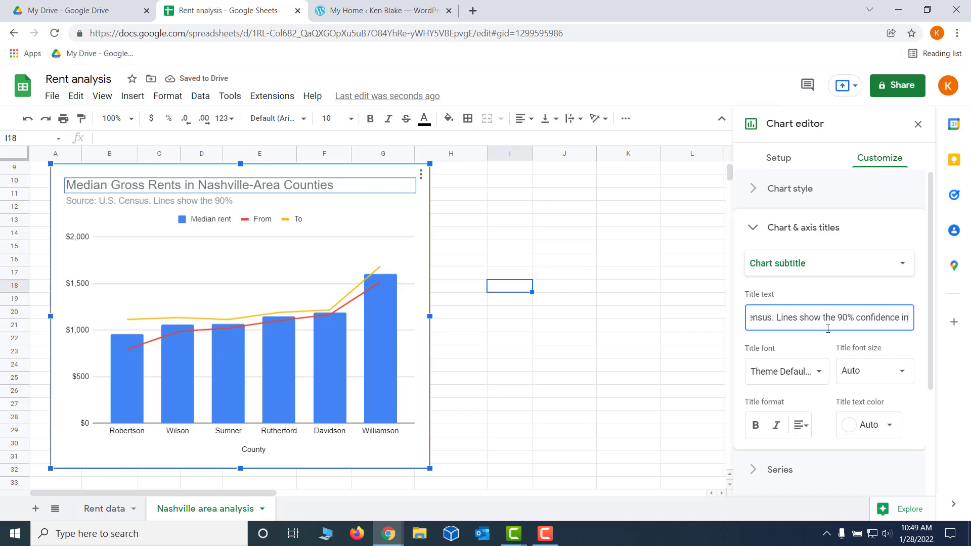
text(terval.)
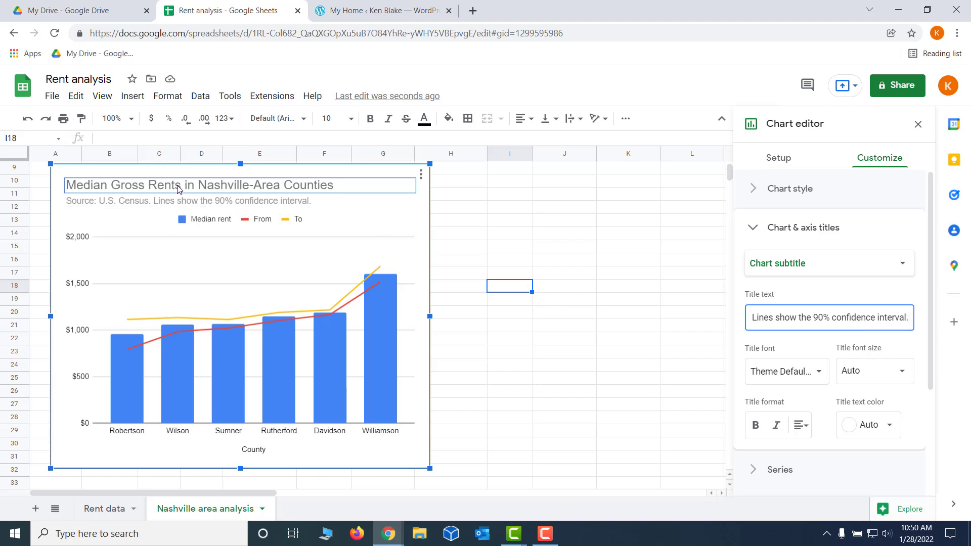
click(458, 209)
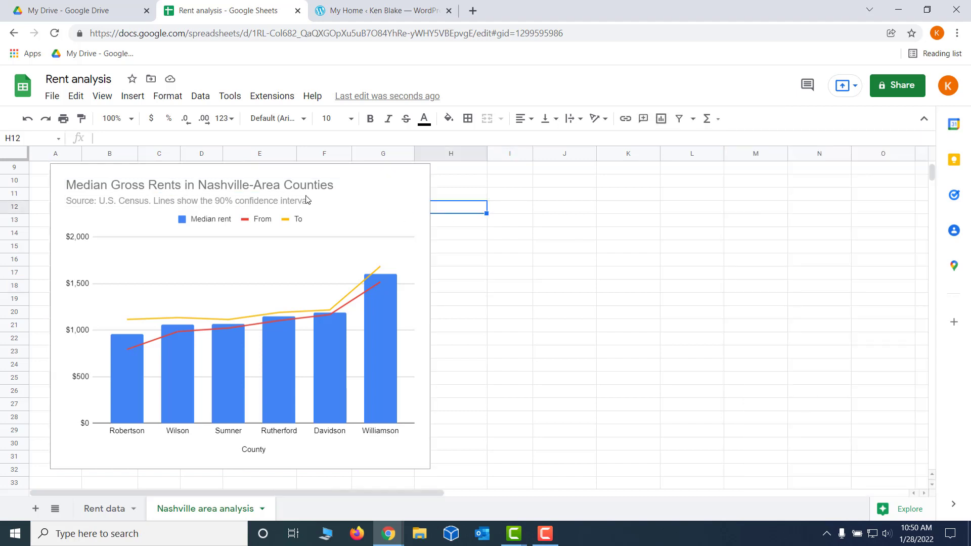
Format the chart title as bold black text
double_click(299, 191)
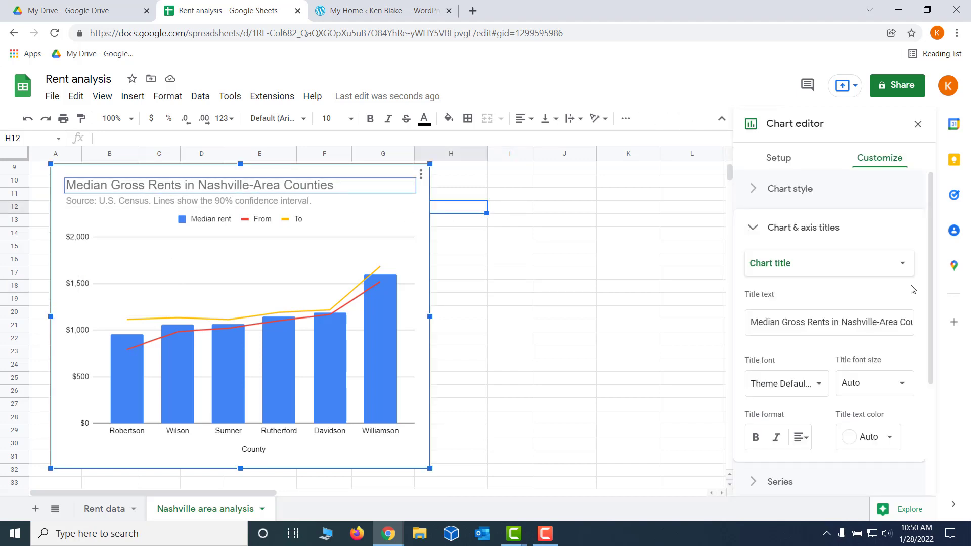
click(891, 444)
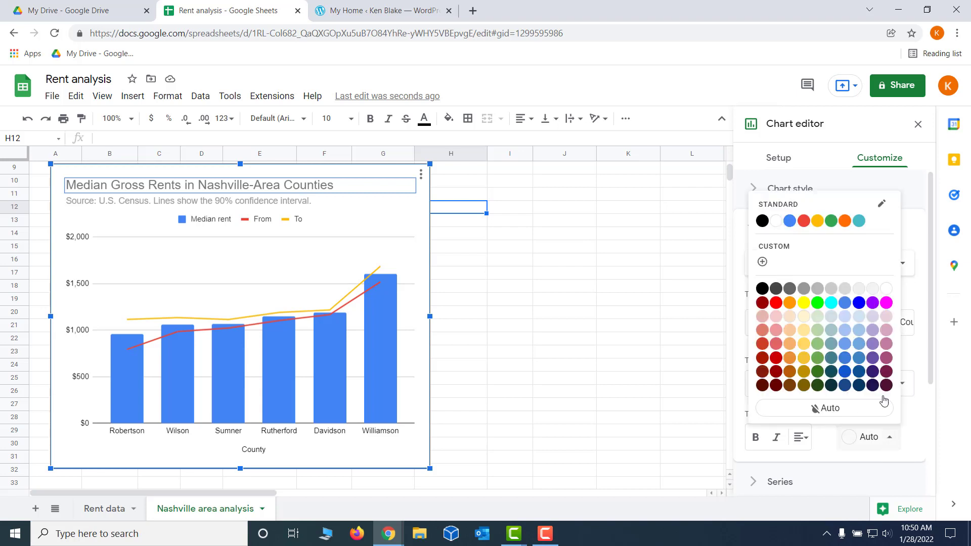
click(763, 291)
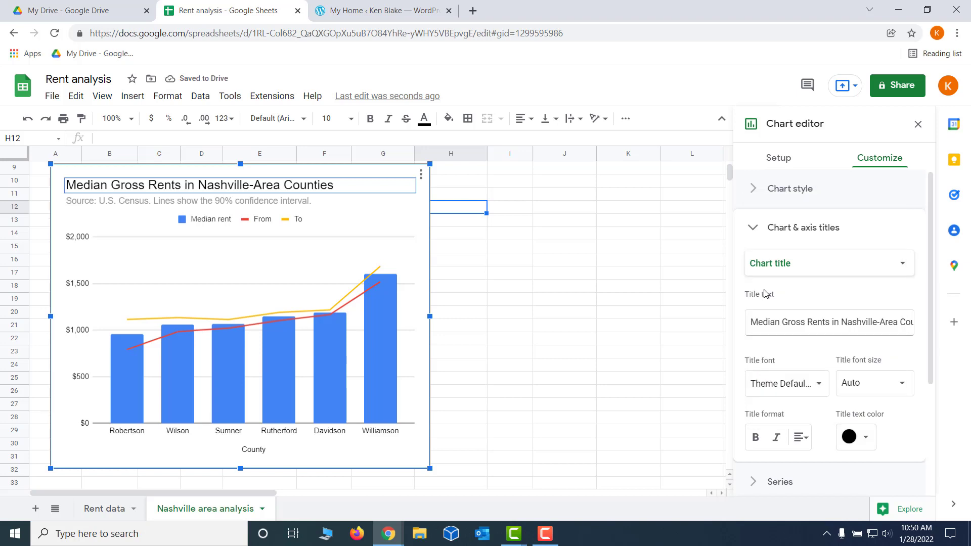
click(756, 439)
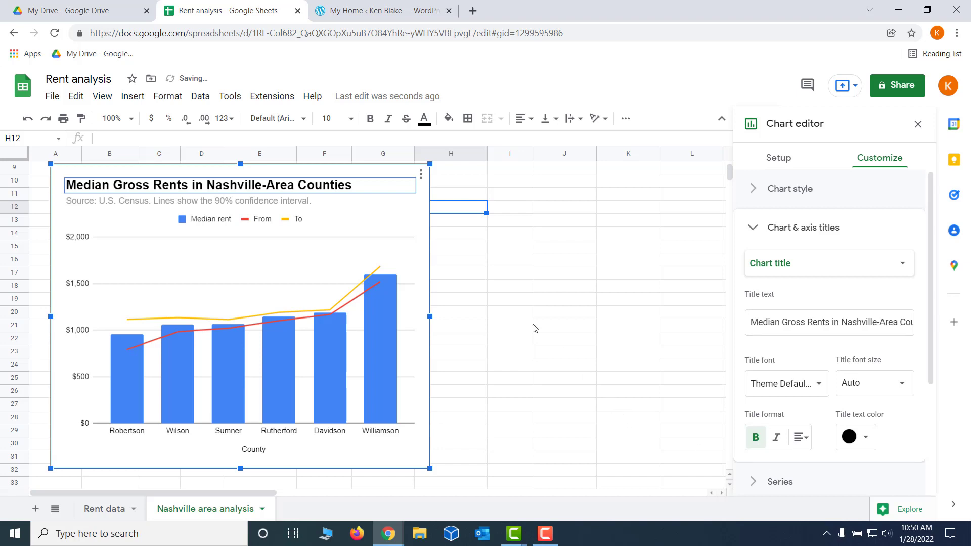
Change the chart subtitle's text color to black
click(282, 205)
click(282, 205)
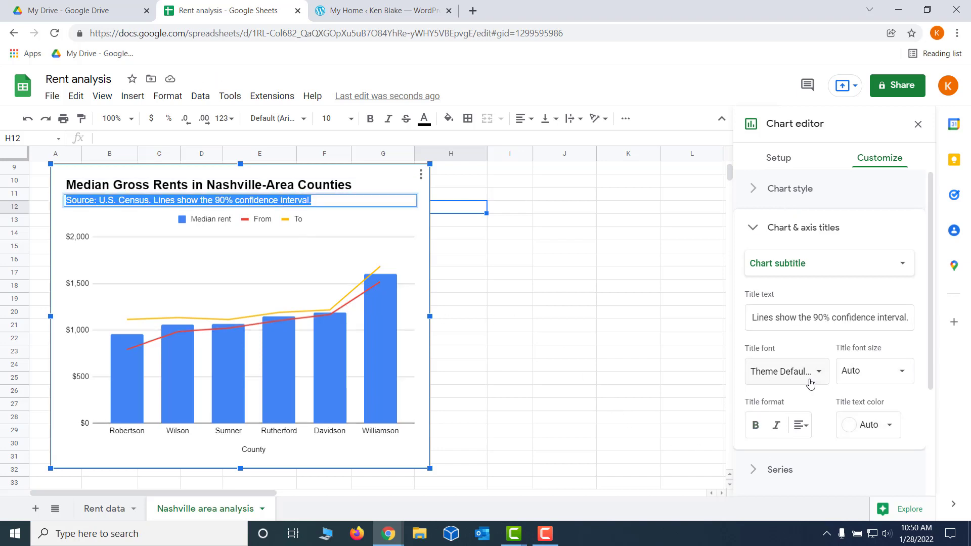
click(889, 427)
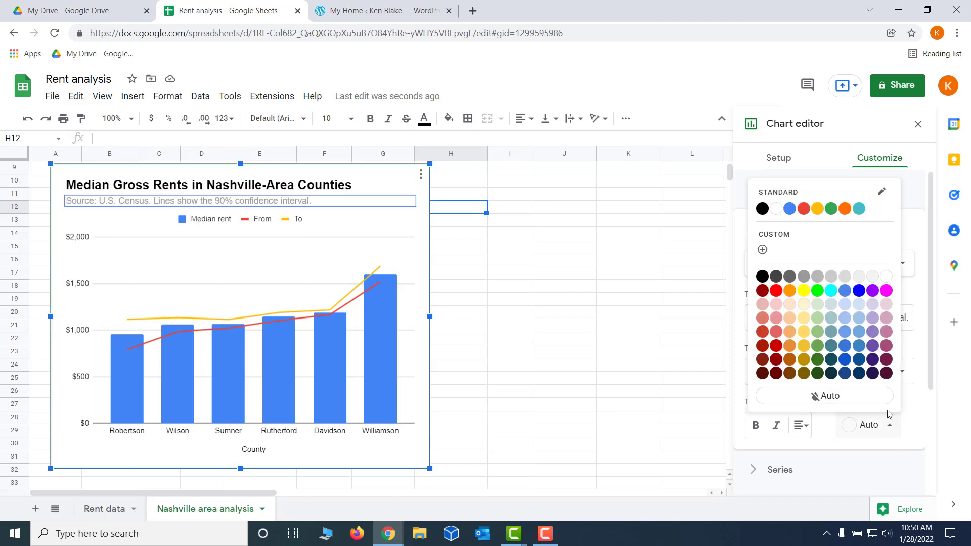
click(761, 278)
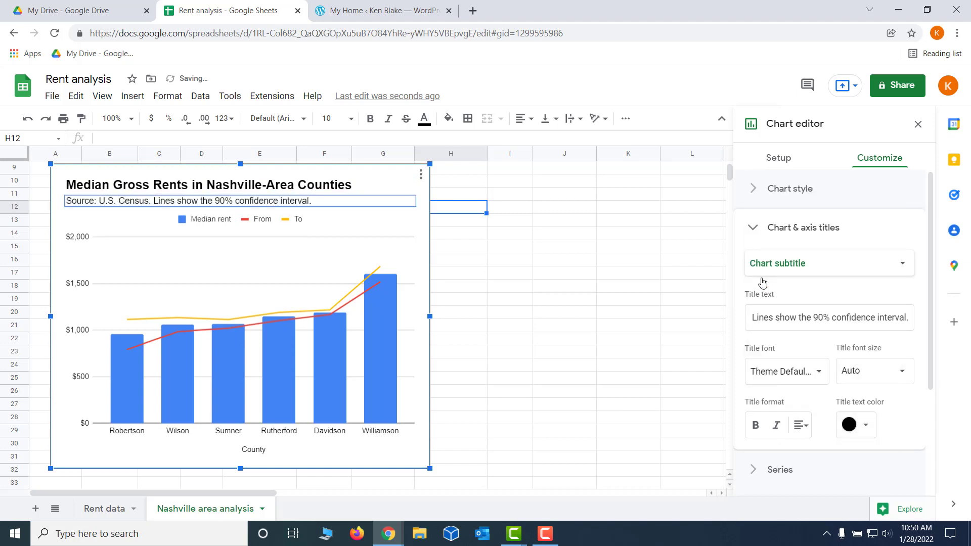
click(559, 339)
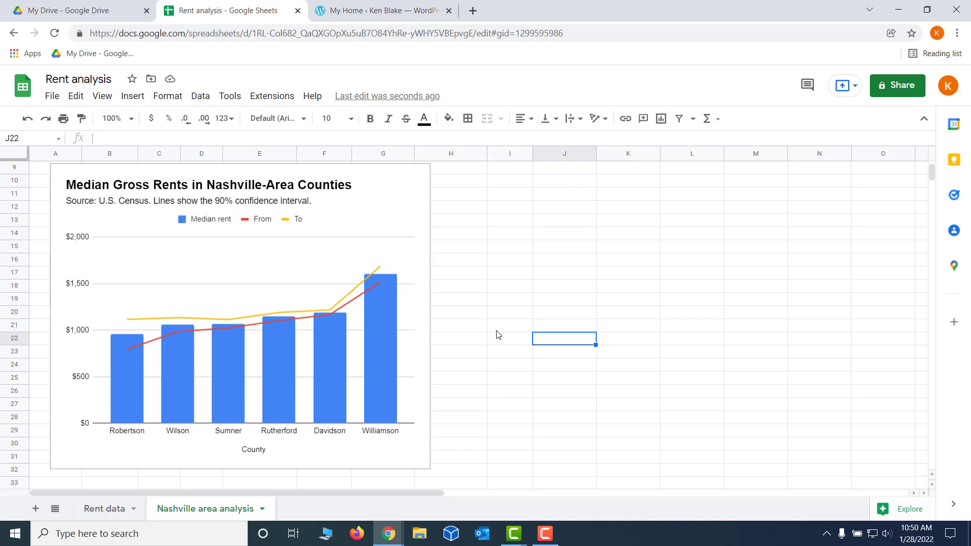
Delete the horizontal axis title "County" from the chart
click(252, 455)
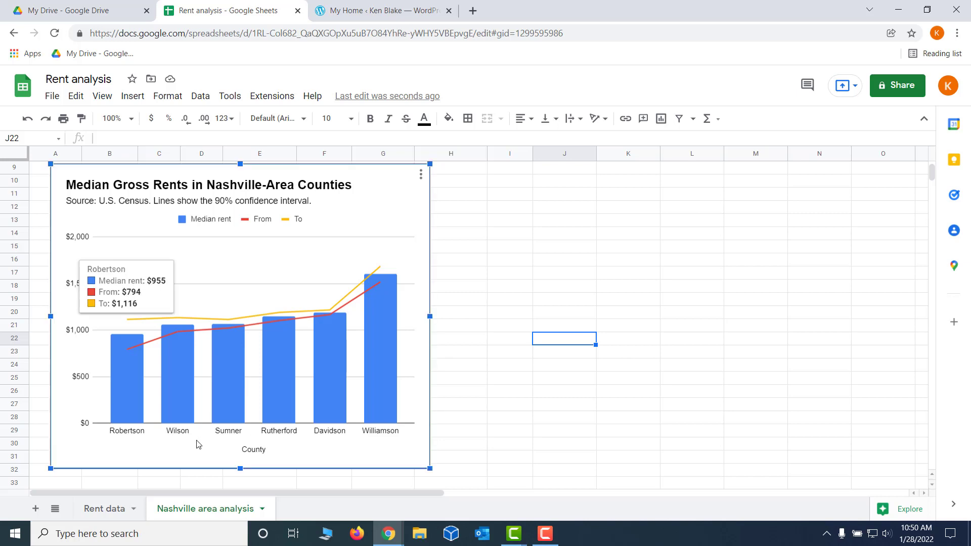
double_click(259, 454)
double_click(259, 449)
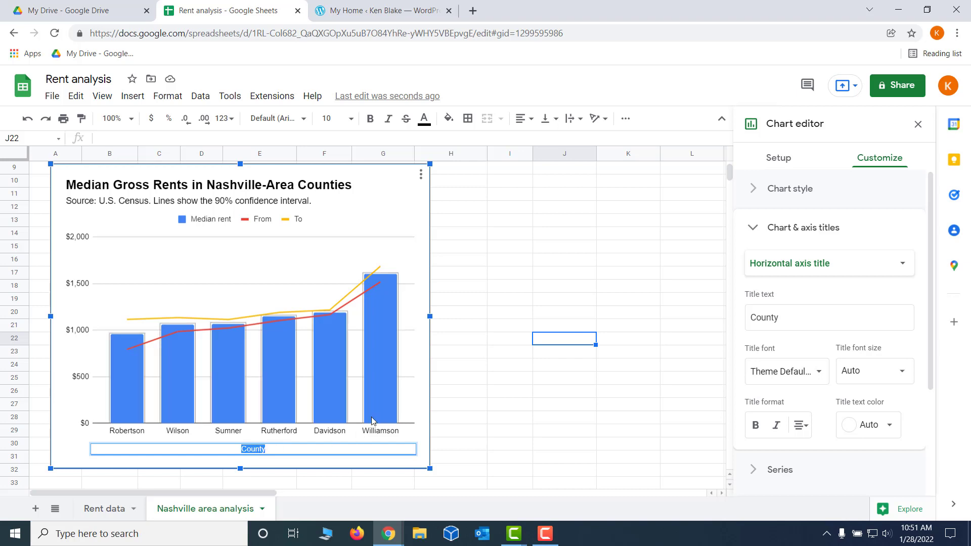
key(BackSpace)
click(458, 443)
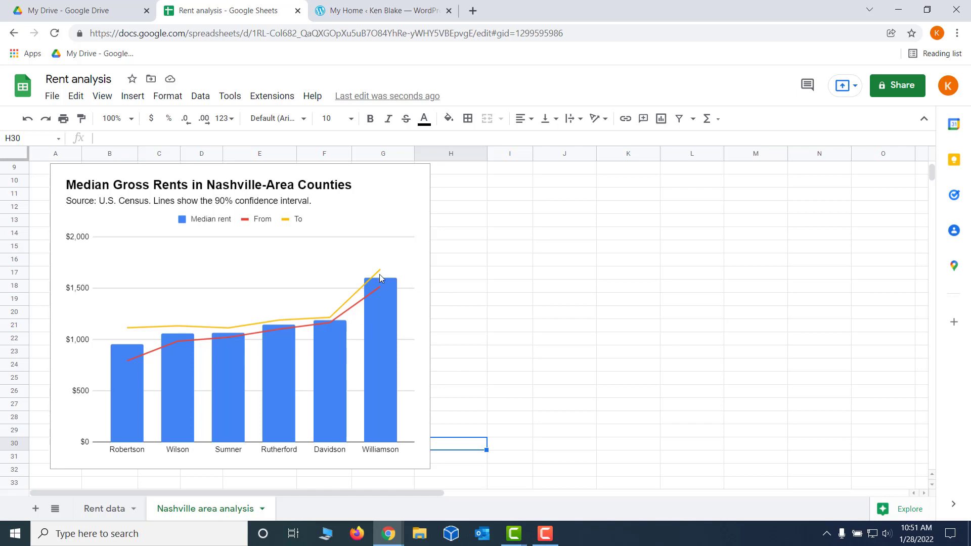
Add circle-shaped point markers to the chart's "To" line series
double_click(353, 300)
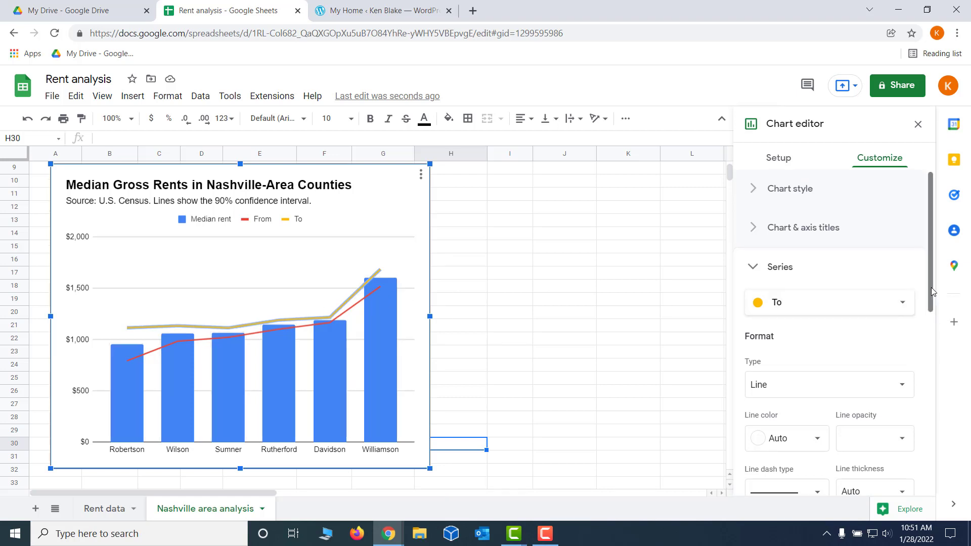
drag(931, 288, 930, 324)
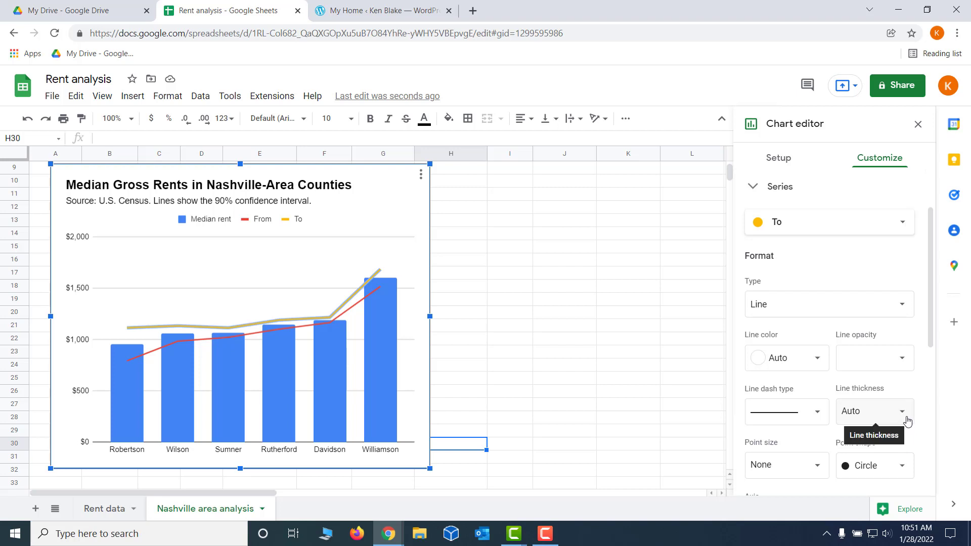
scroll(804, 382, down, 3)
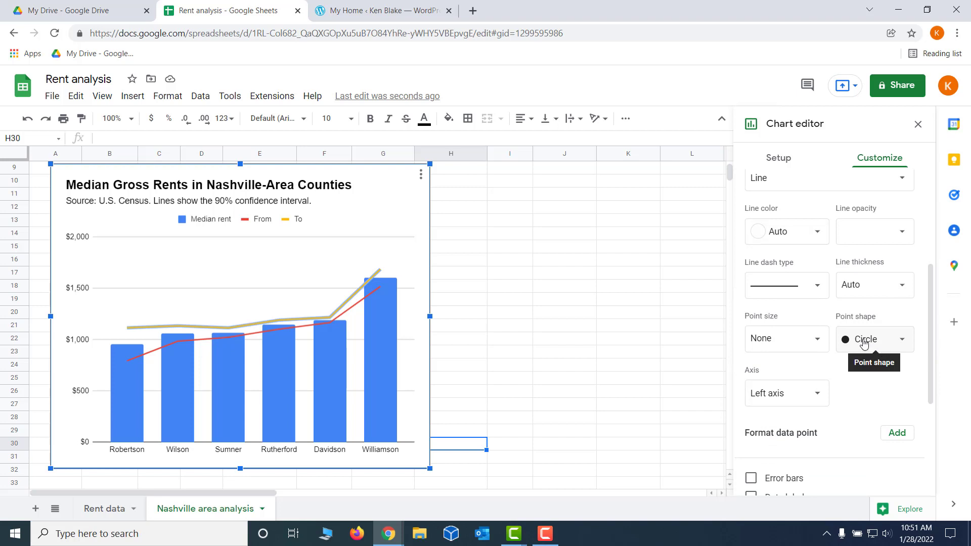
click(903, 344)
click(876, 344)
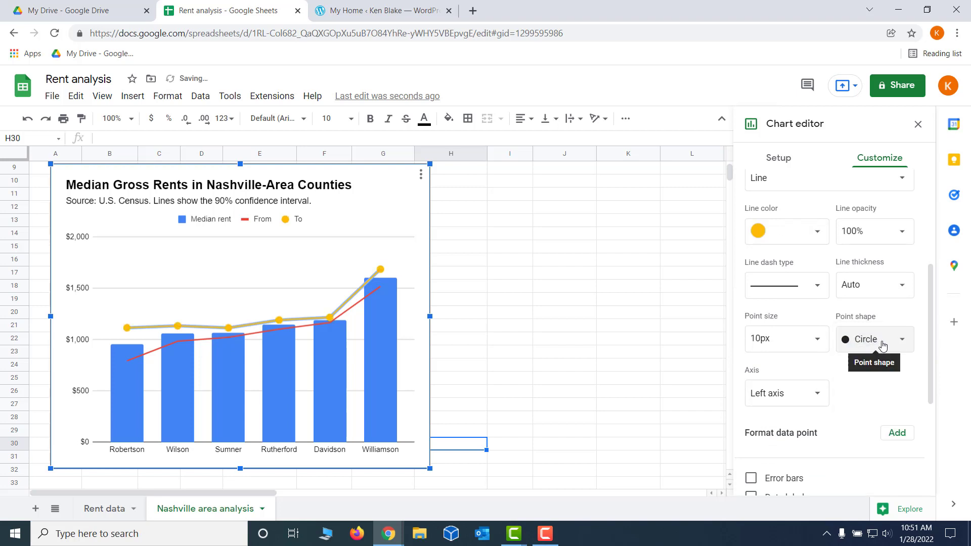
Set the point size of the "To" series to 7px
click(817, 343)
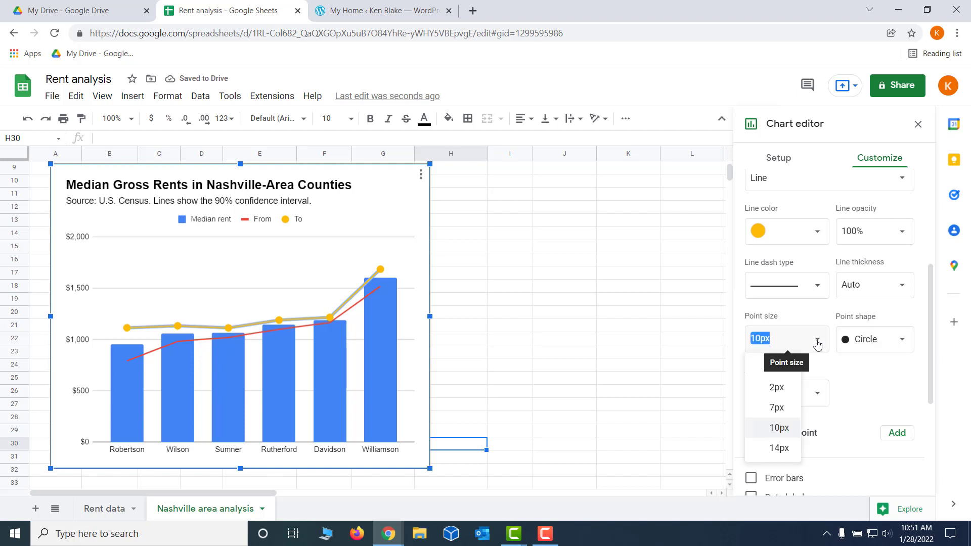
click(817, 344)
click(817, 344)
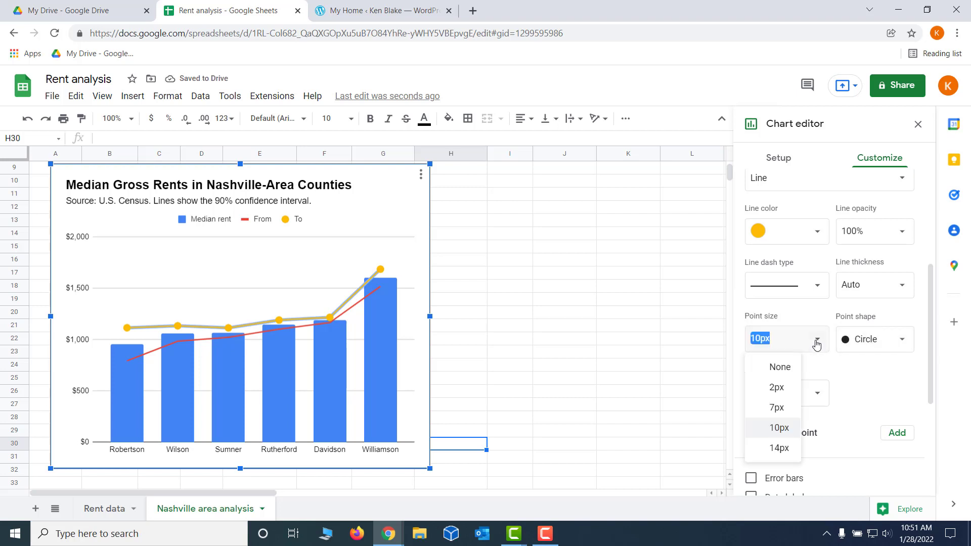
click(777, 411)
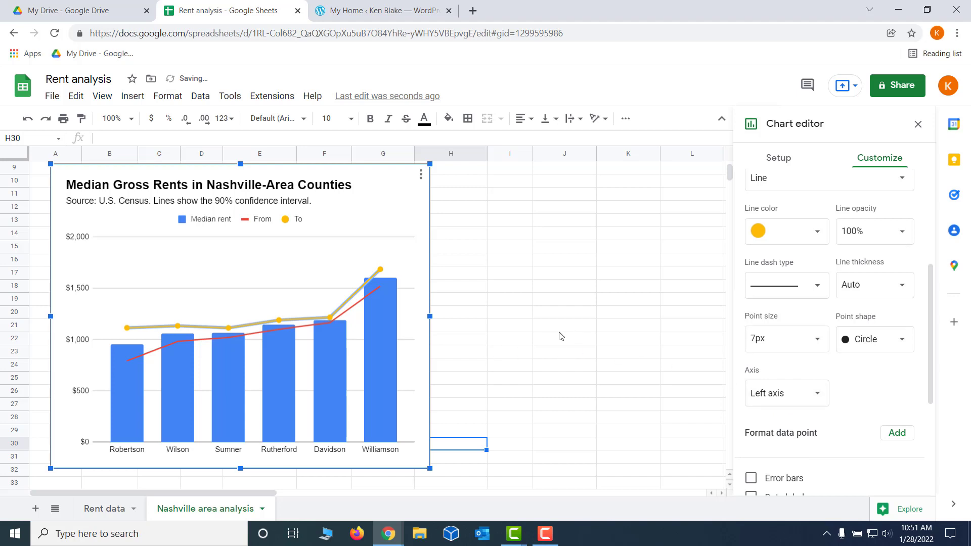
Add circle-shaped point markers with a 7px point size to the chart's "From" line series
click(616, 326)
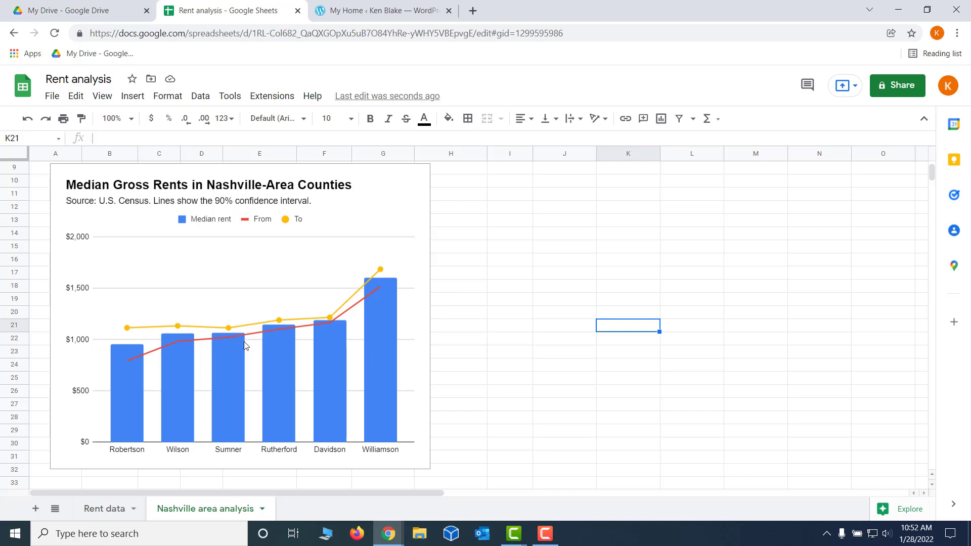
double_click(305, 328)
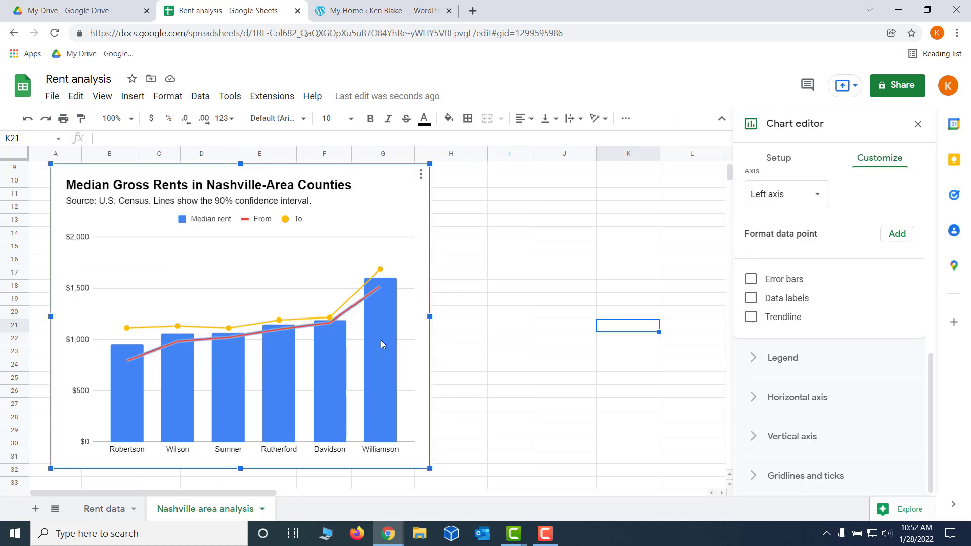
click(358, 309)
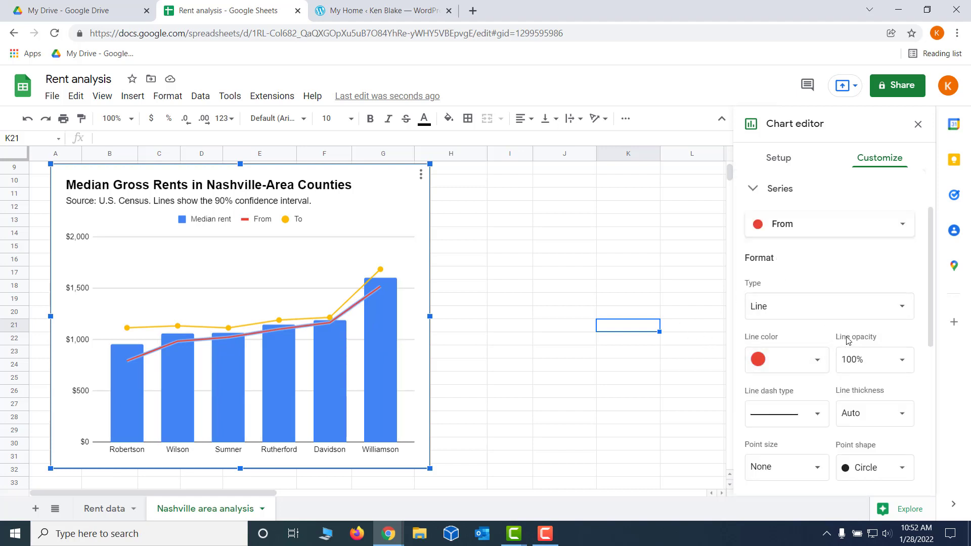
drag(932, 303, 925, 365)
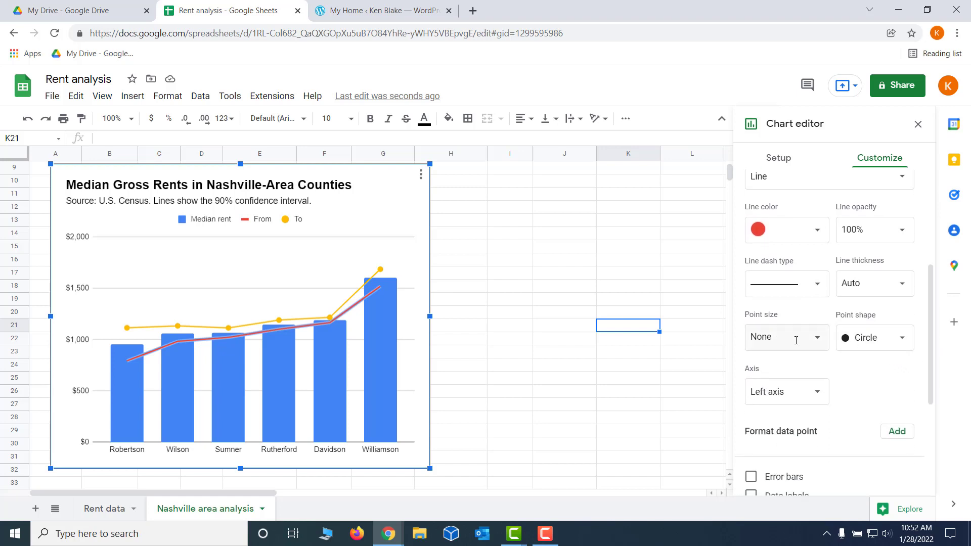
click(820, 344)
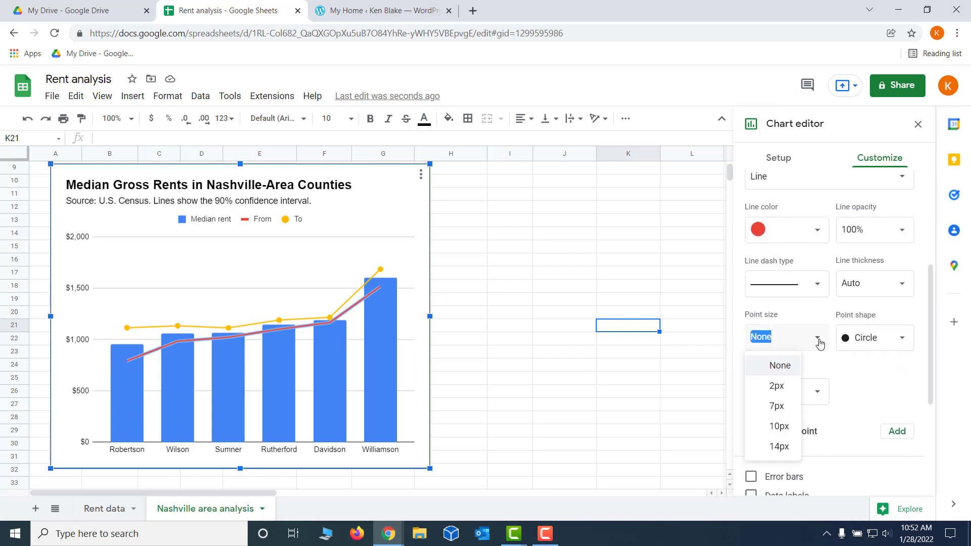
click(782, 408)
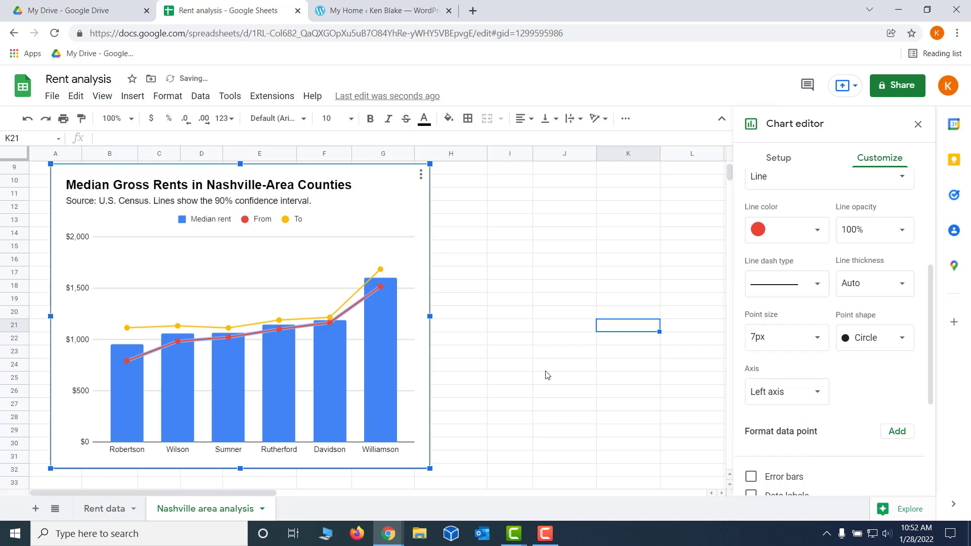
click(532, 370)
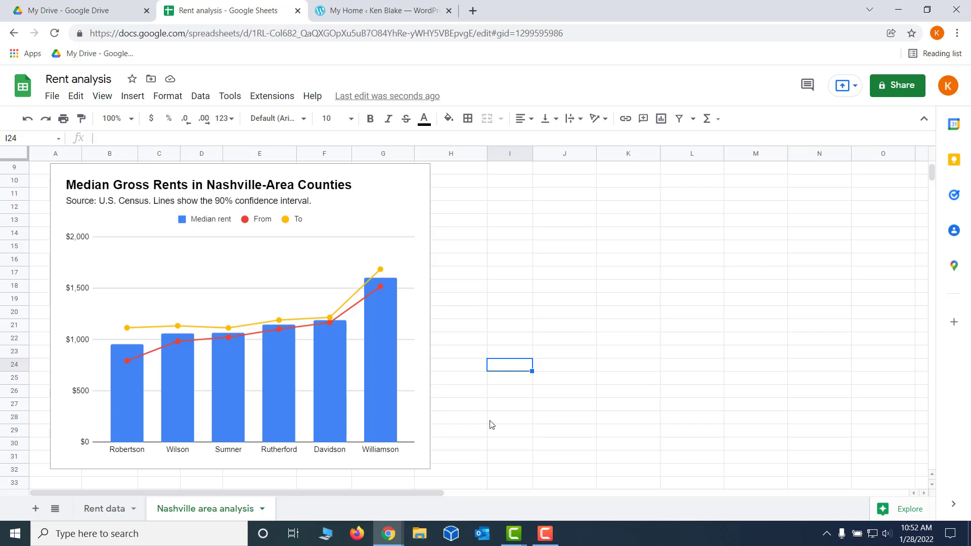
Examine the median rent, From and To values of individual counties in the chart, including Davidson and Robertson
click(394, 186)
mouse_move(390, 280)
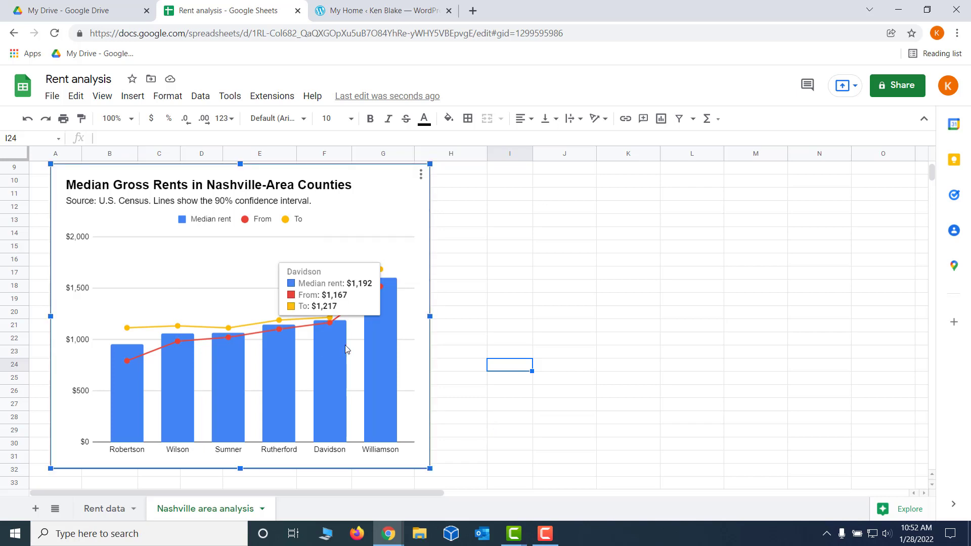
mouse_move(282, 367)
mouse_move(367, 357)
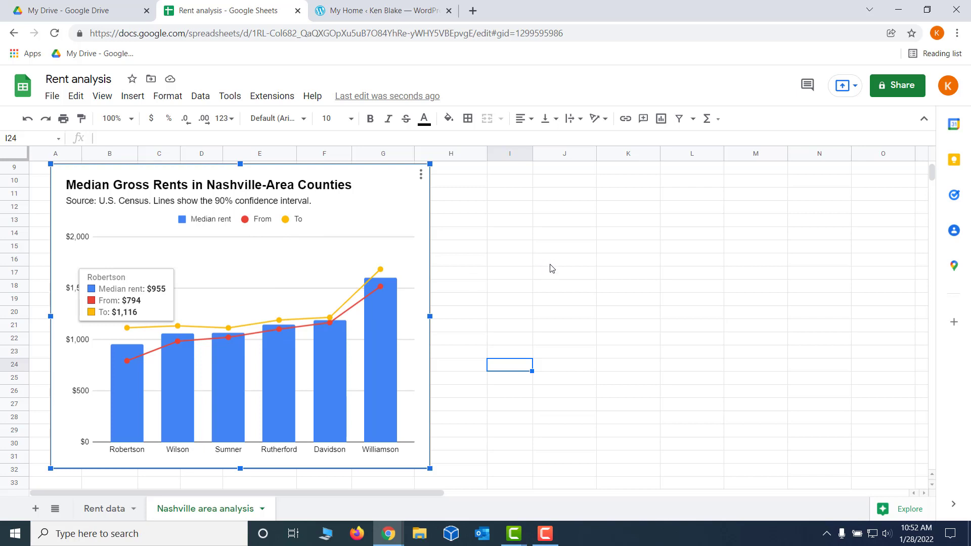
click(555, 241)
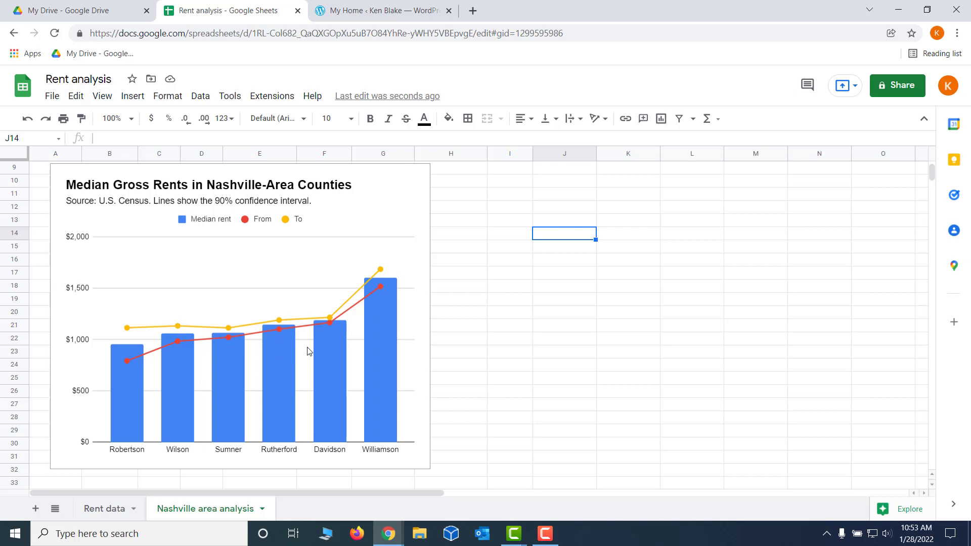
Set the minimum value of the chart's vertical axis to 500
double_click(83, 339)
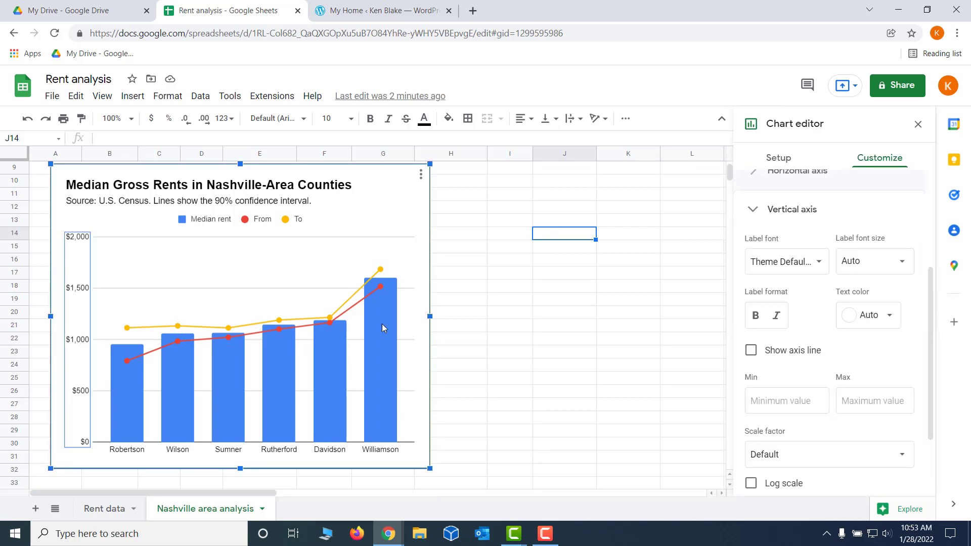
drag(930, 360, 925, 416)
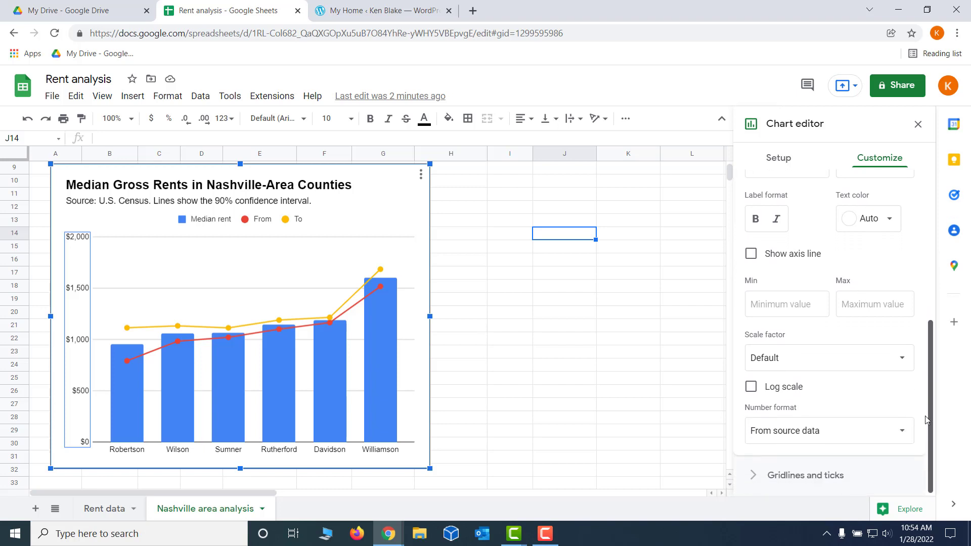
click(769, 312)
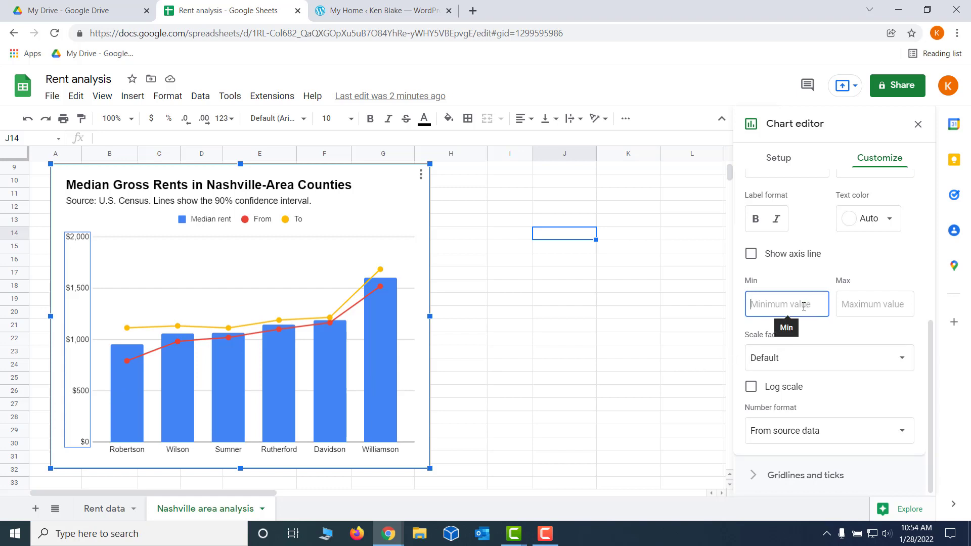
text(500)
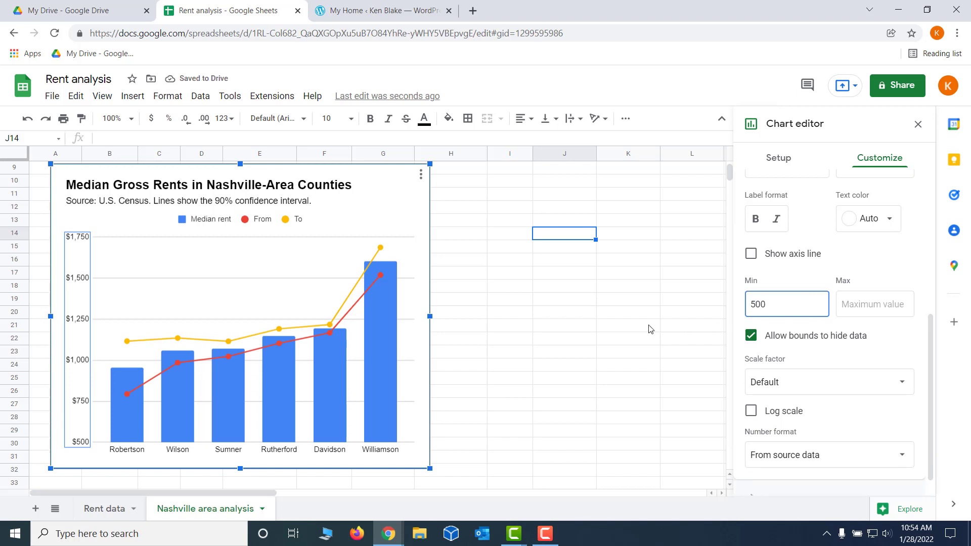
drag(565, 333, 574, 345)
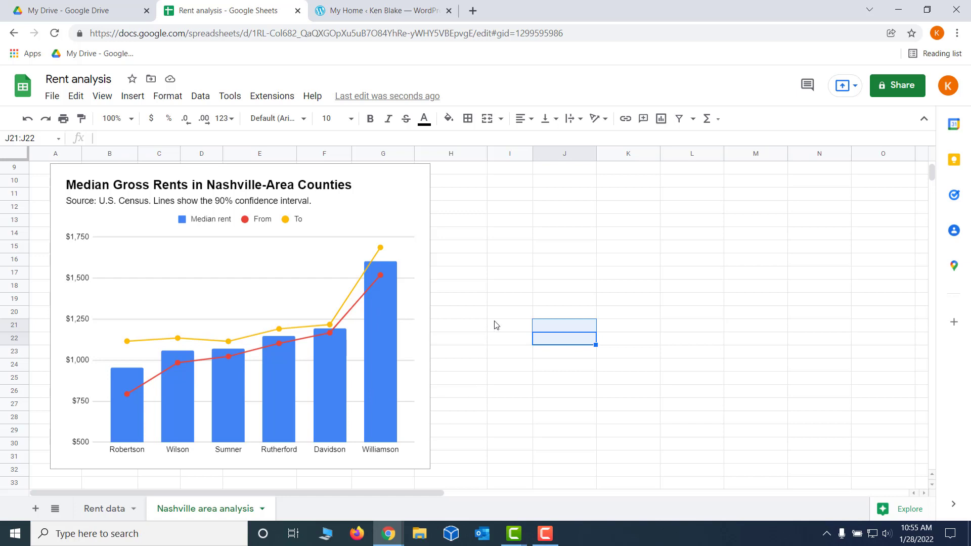
click(494, 224)
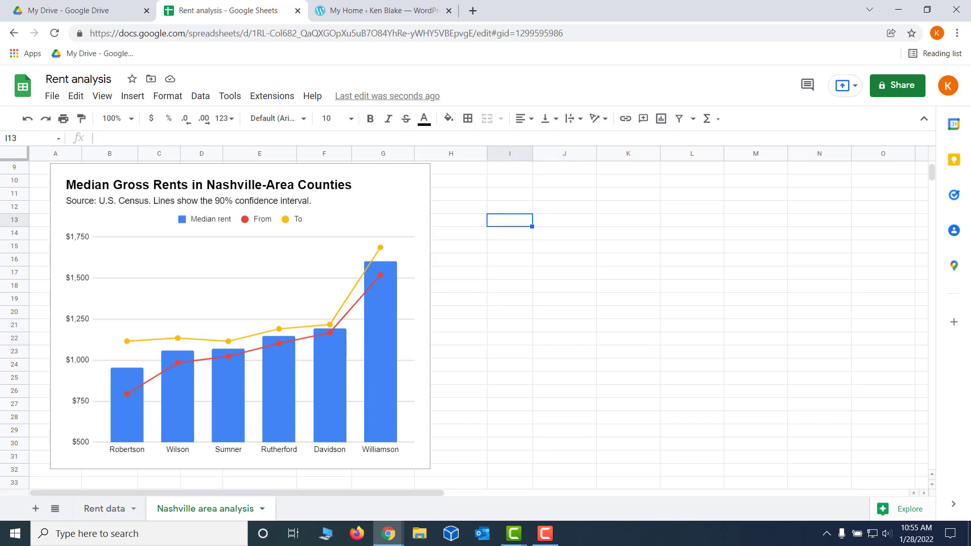